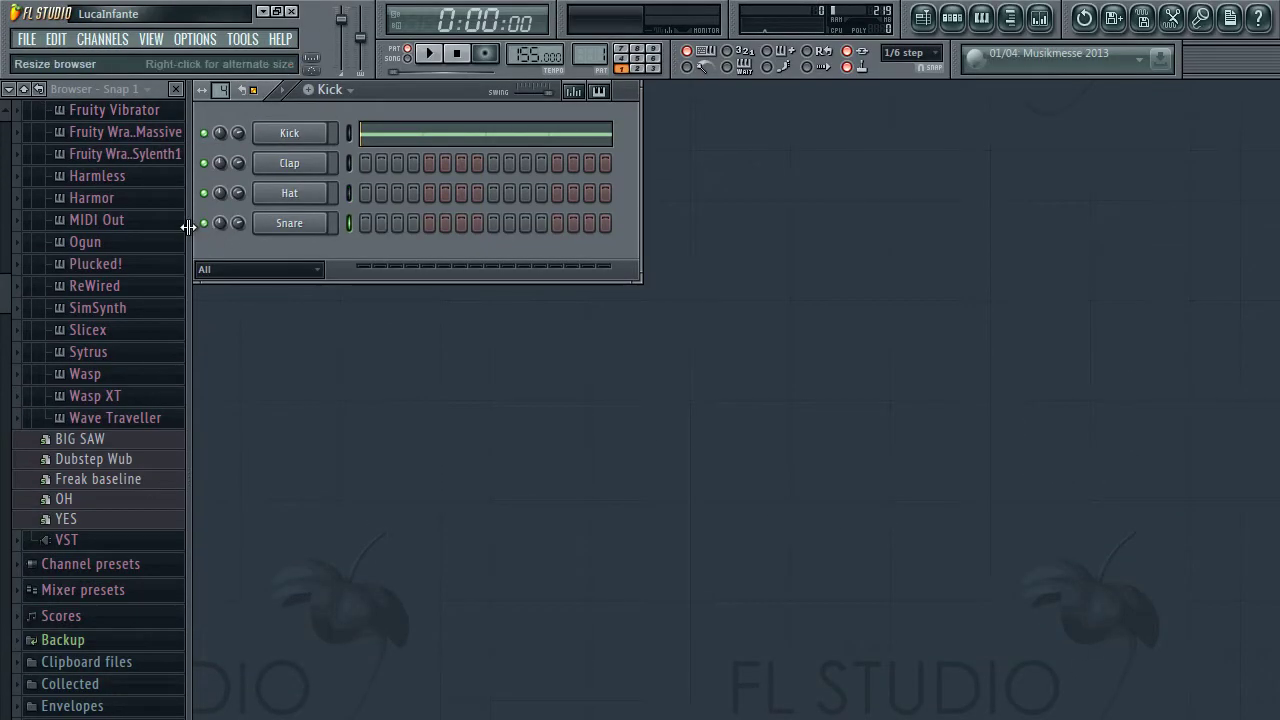
Widen the browser panel to show full plugin names, then hide and show it again.
left_click_drag(187, 227, 420, 227)
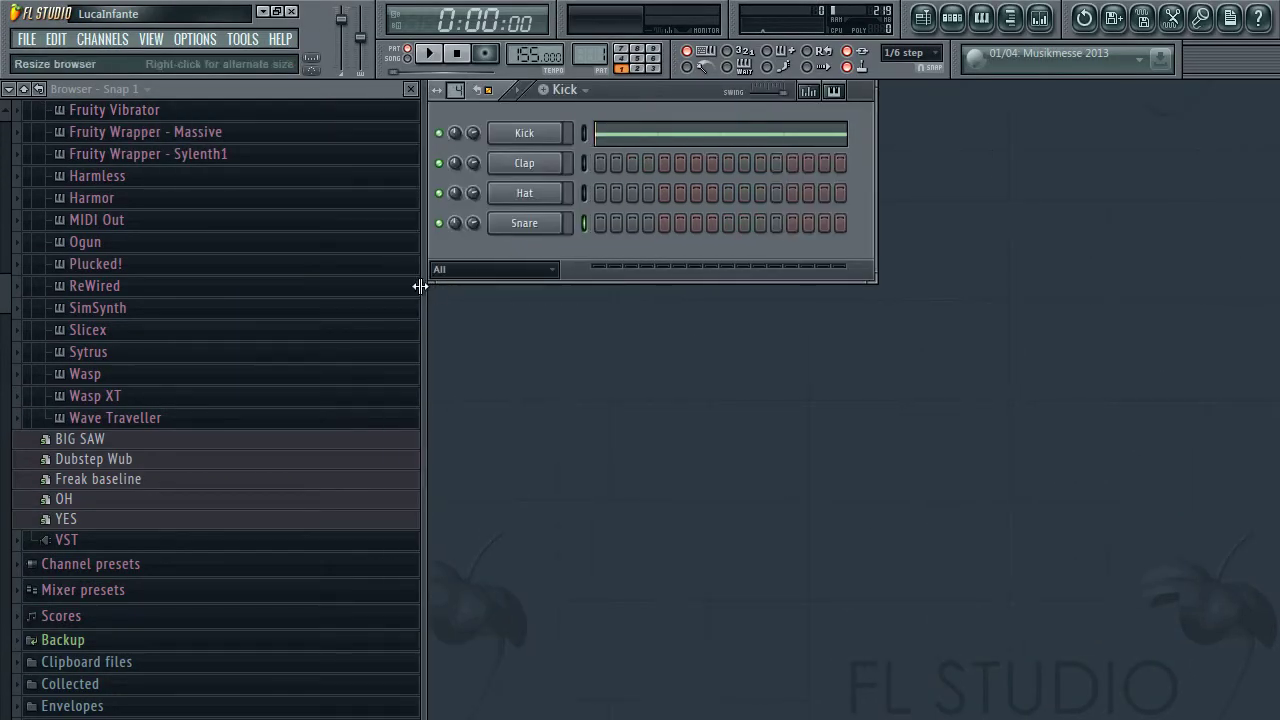
left_click_drag(424, 295, 310, 314)
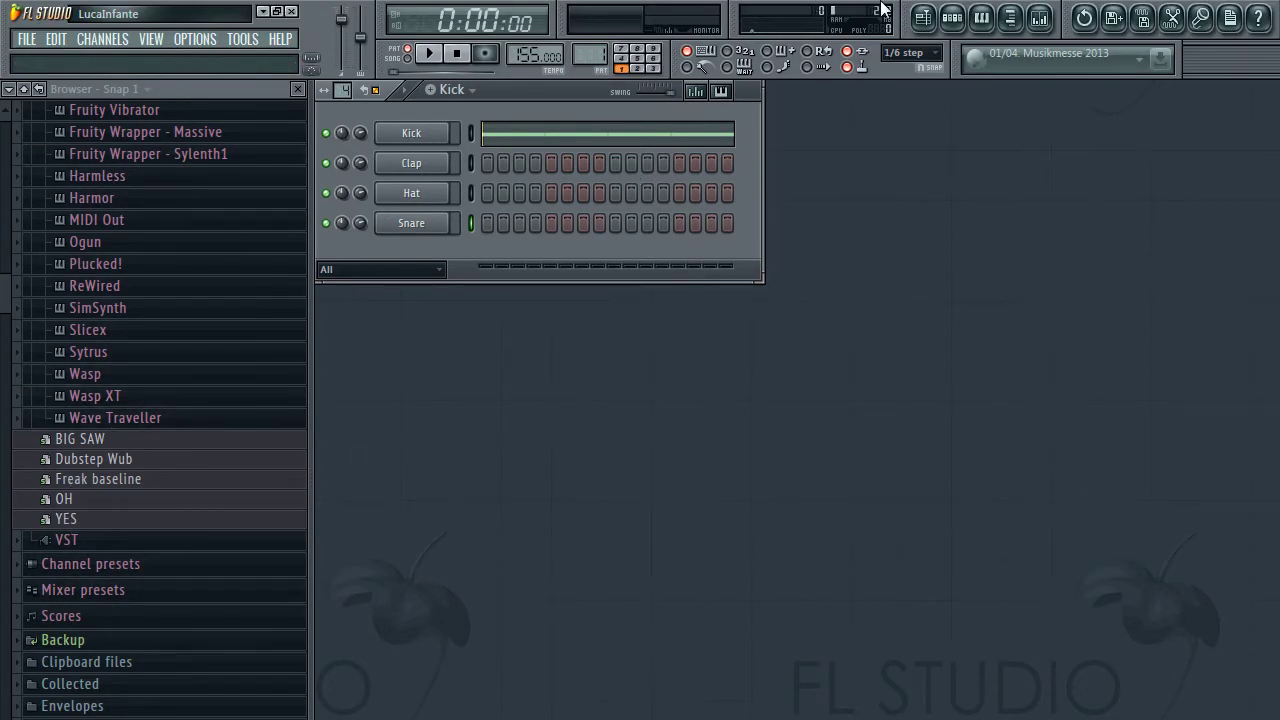
left_click(931, 20)
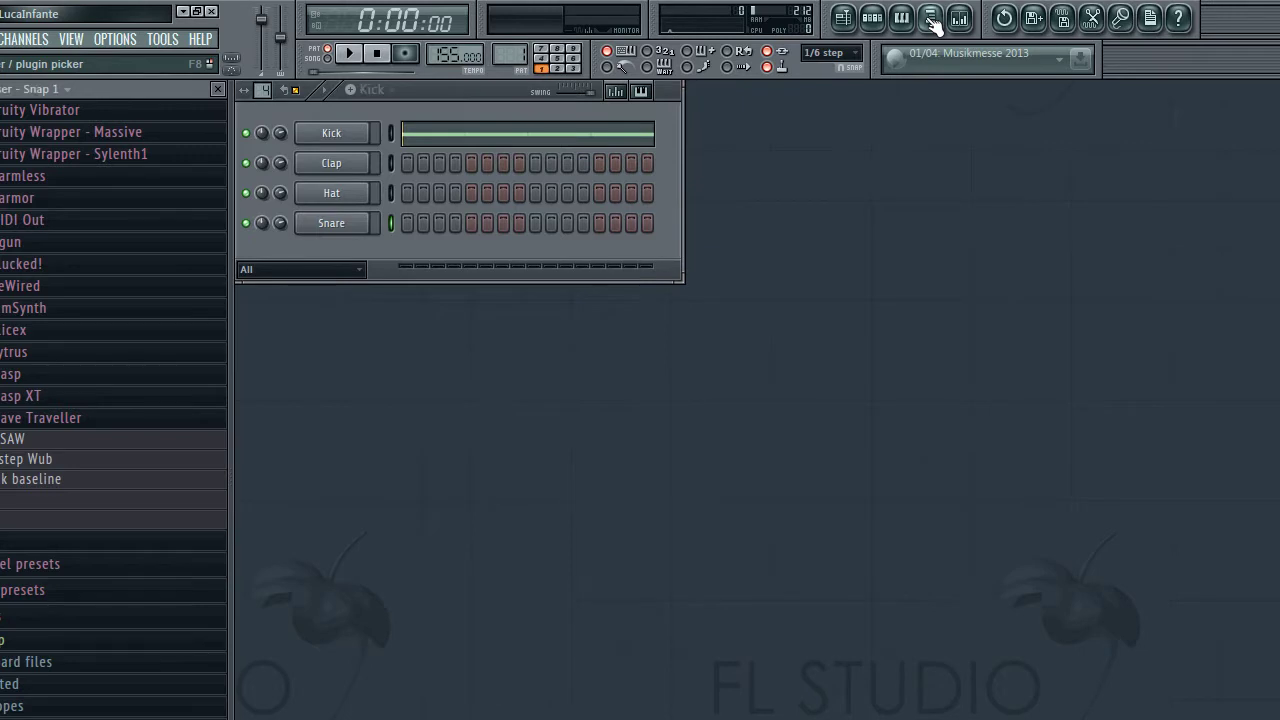
left_click(931, 20)
left_click(931, 20)
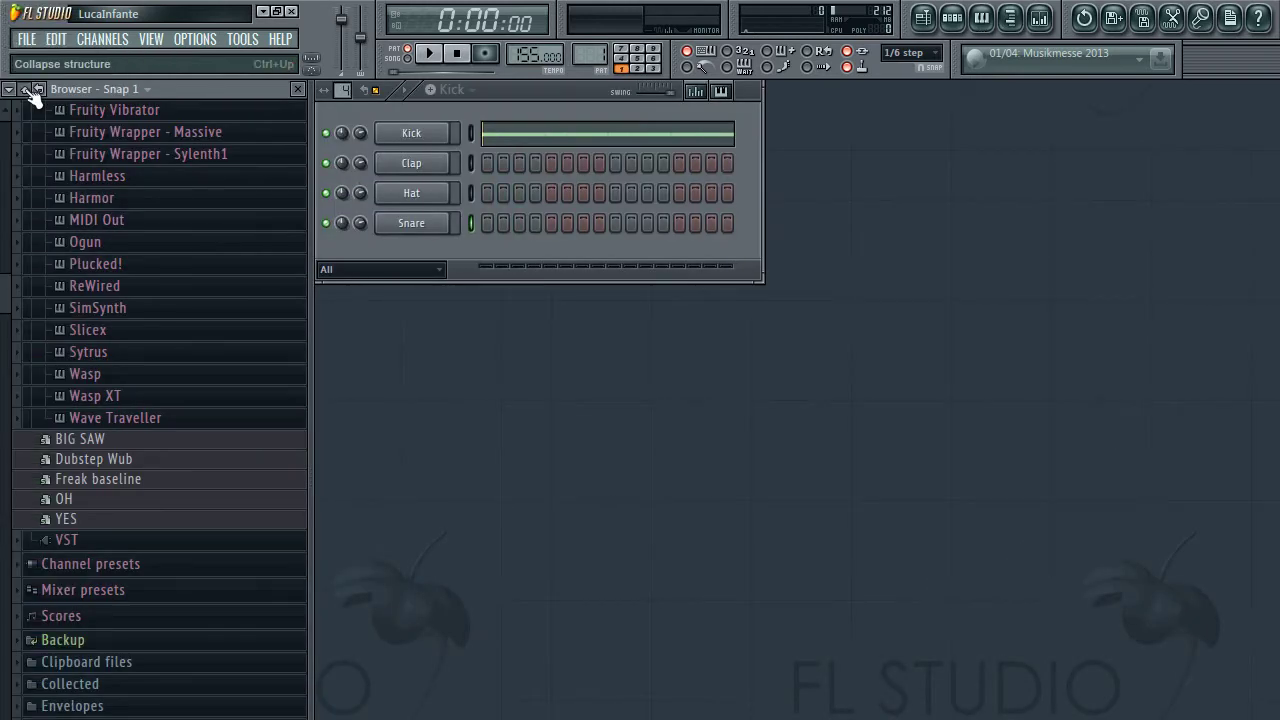
Collapse the browser tree and expand Packs to reveal Drum Kit 01–08, FX, Guitar and Loops.
left_click(34, 90)
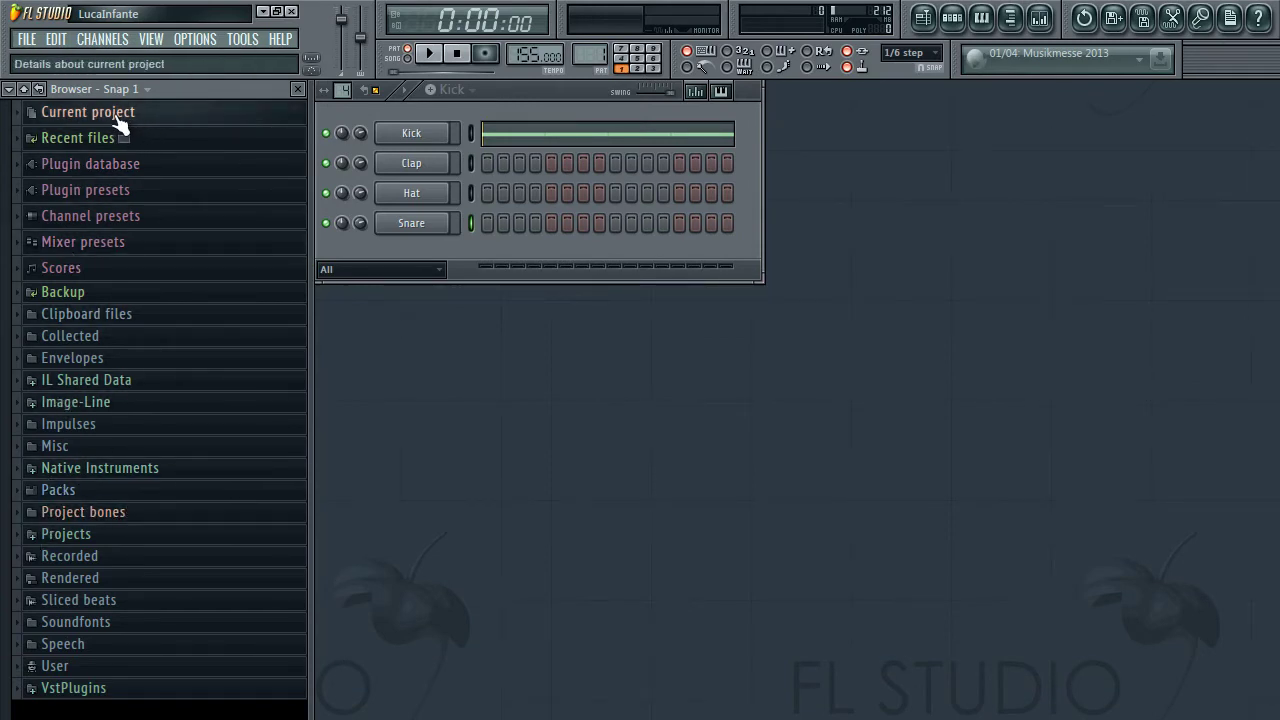
left_click(58, 490)
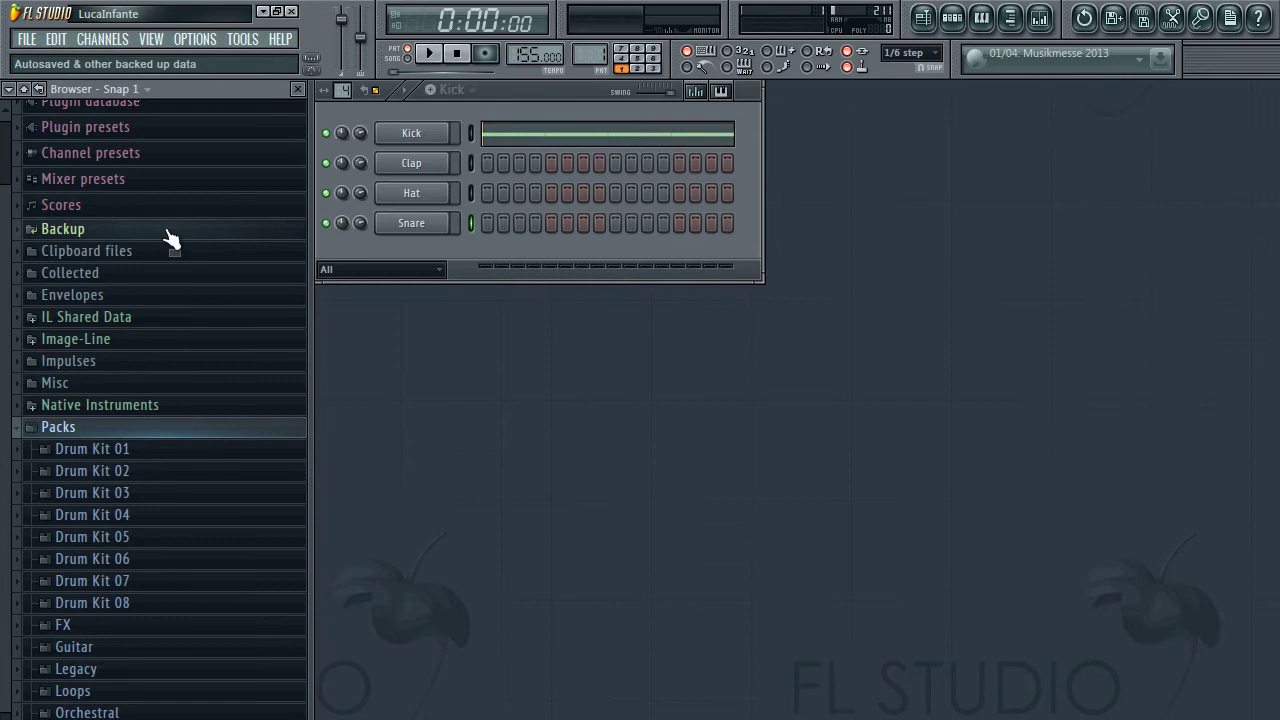
Preview Drum Kit 01's Crash and Ride samples, add FLS_Ride 01a as a fifth channel, then collapse the browser.
left_click(122, 458)
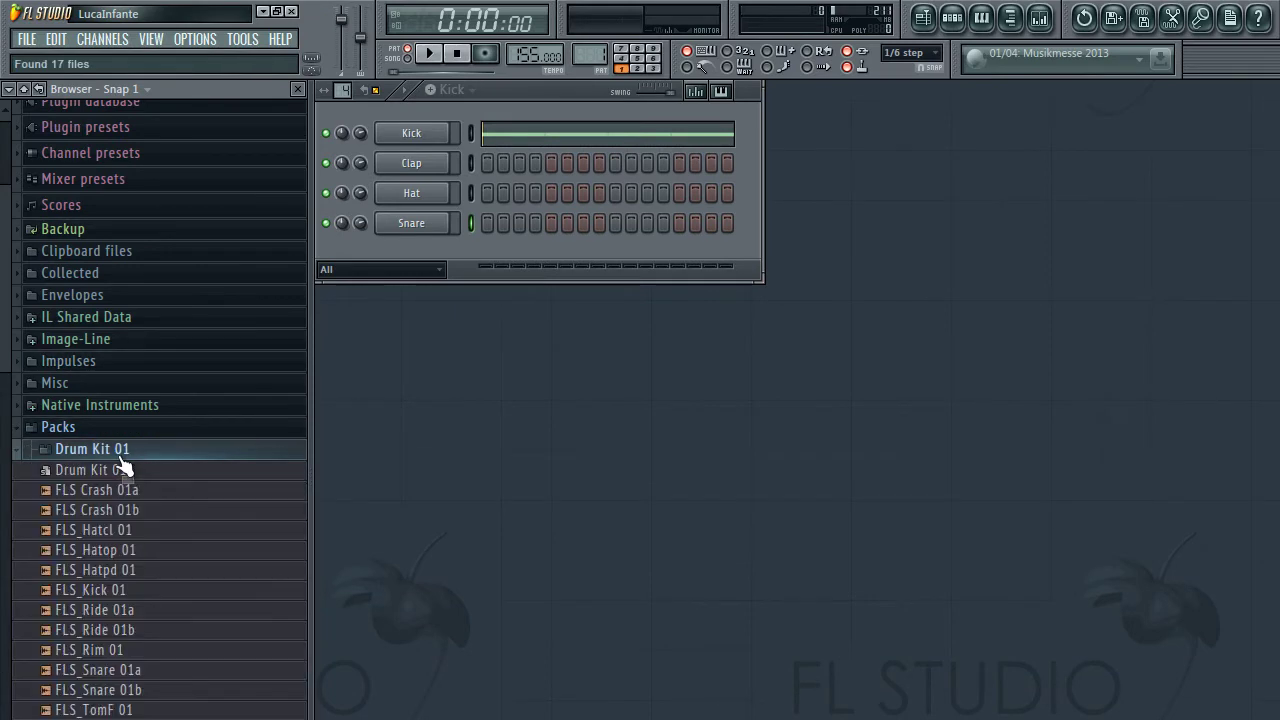
left_click(126, 498)
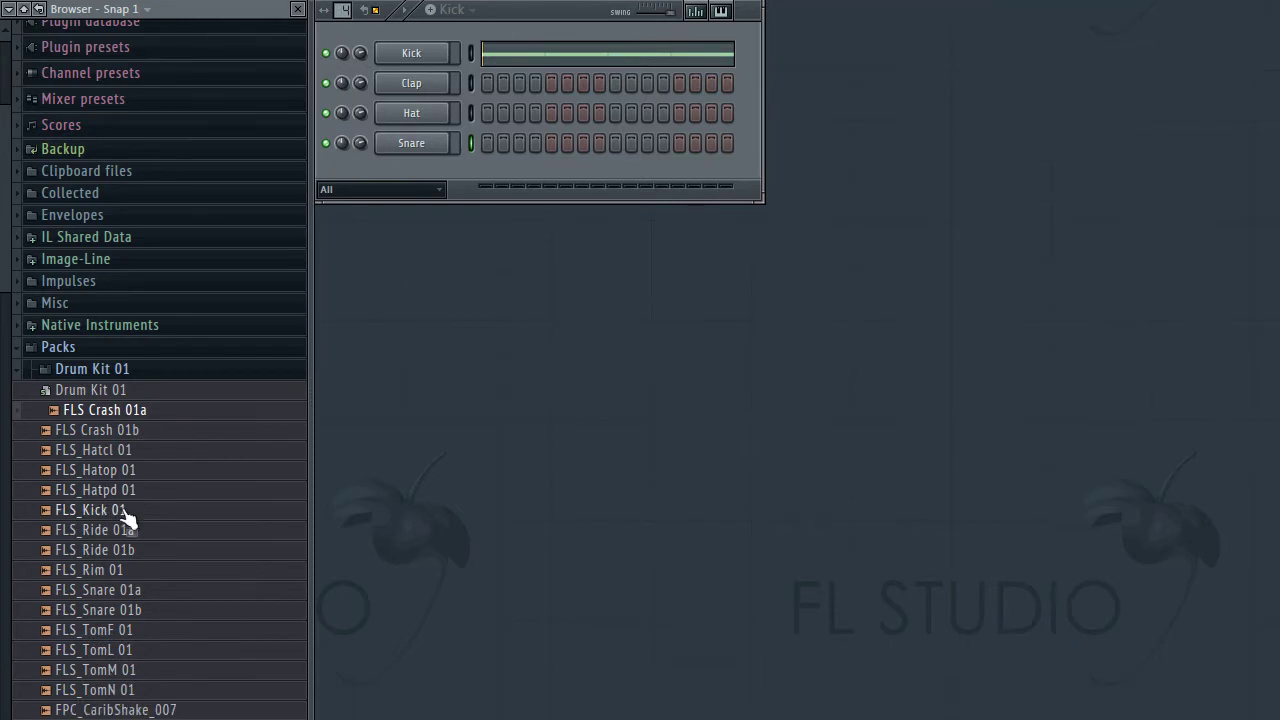
left_click(126, 532)
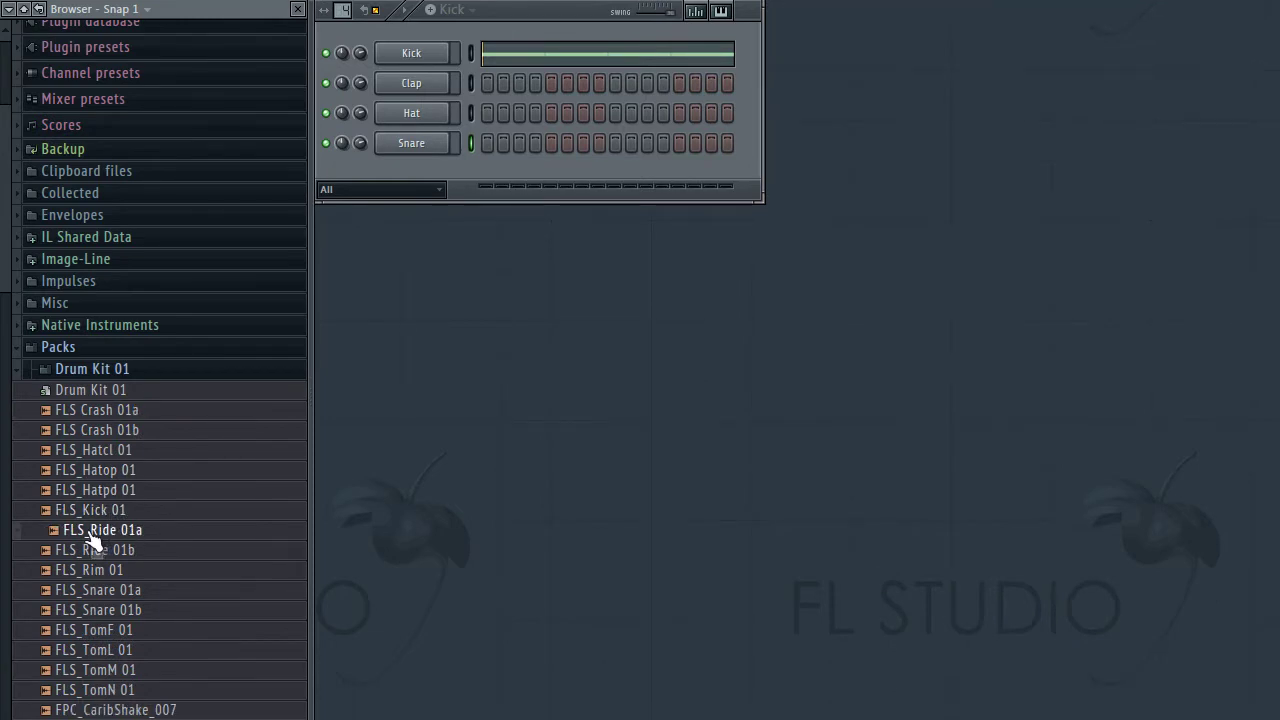
left_click_drag(102, 535, 362, 207)
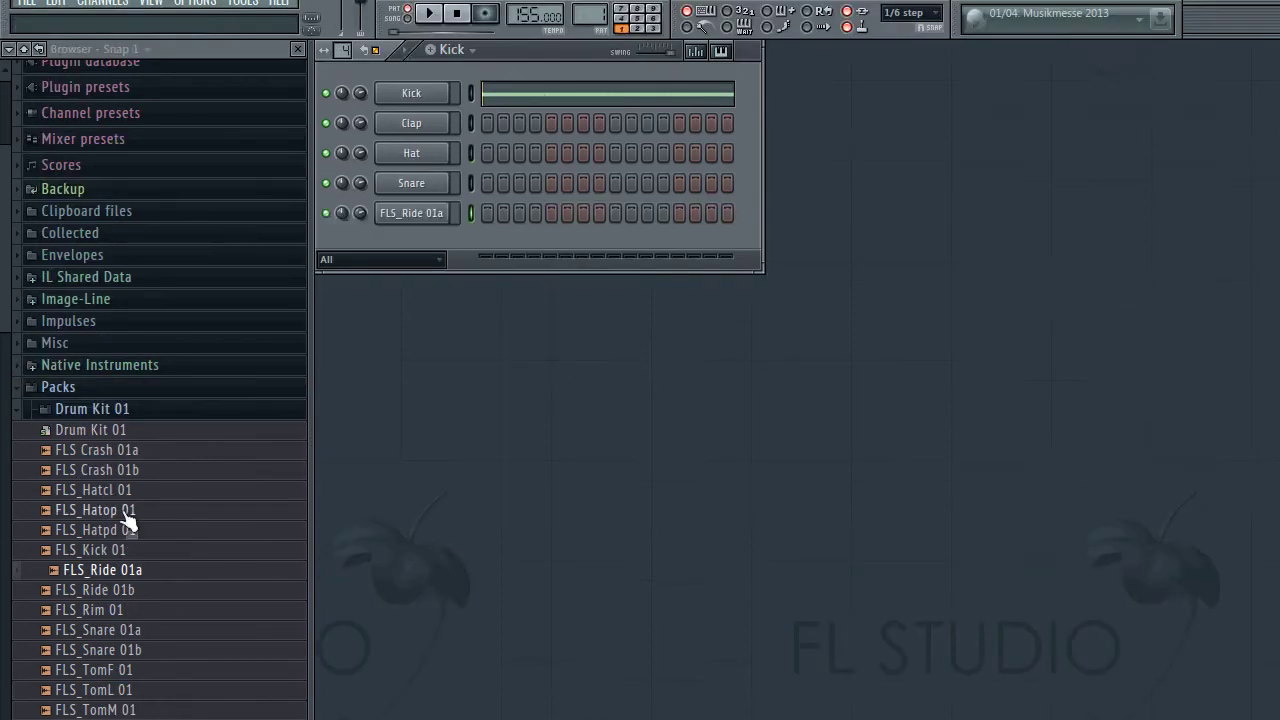
left_click(25, 90)
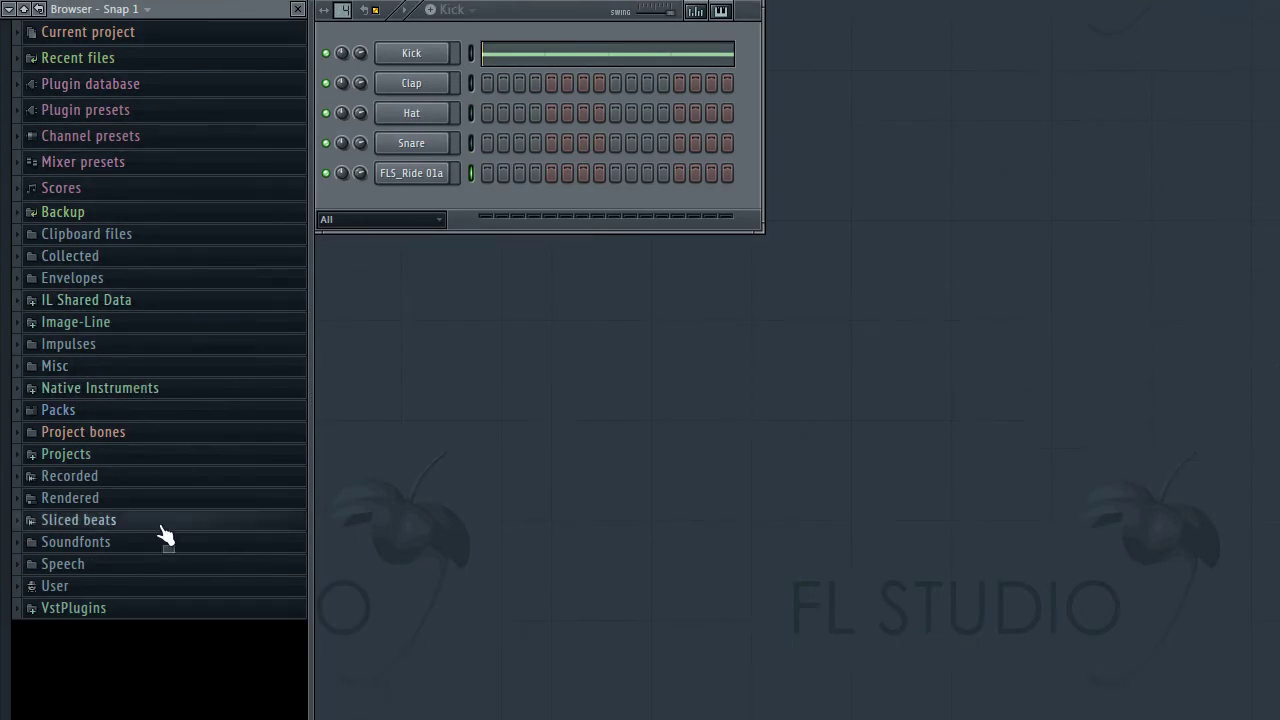
Expand the User folder and open it in Windows Explorer through the Windows shell menu.
left_click(128, 506)
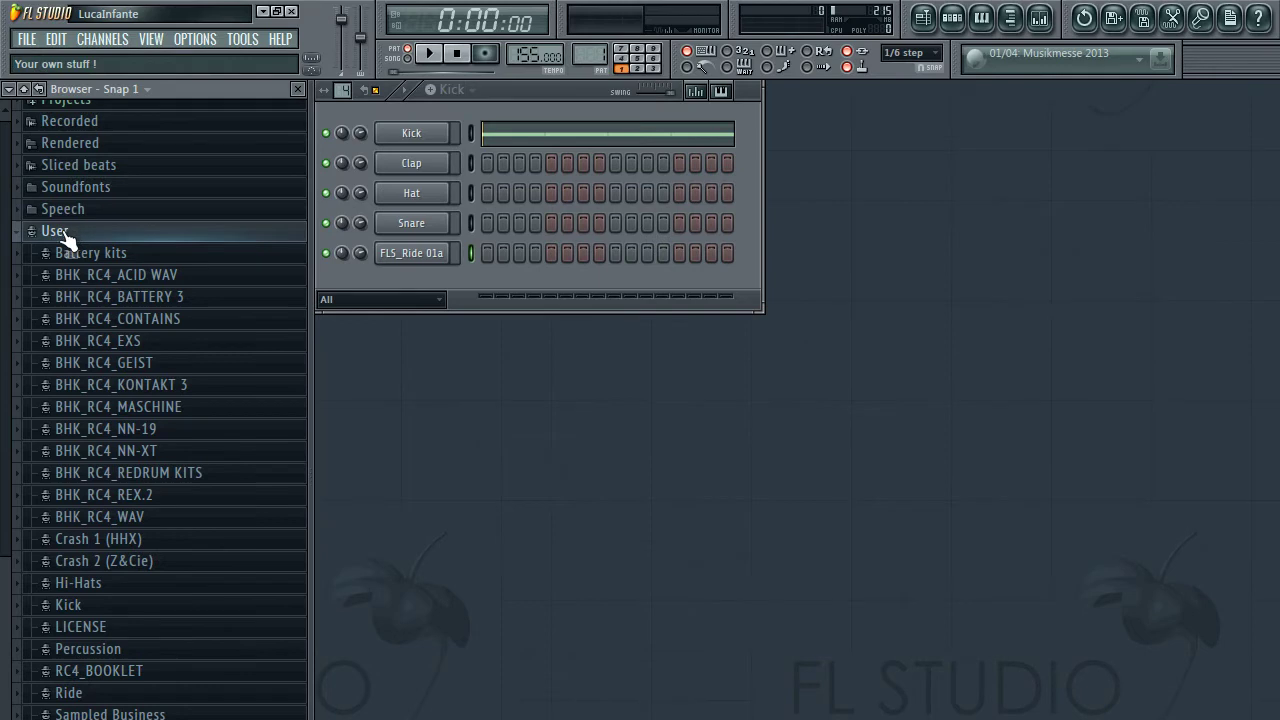
left_click(85, 150)
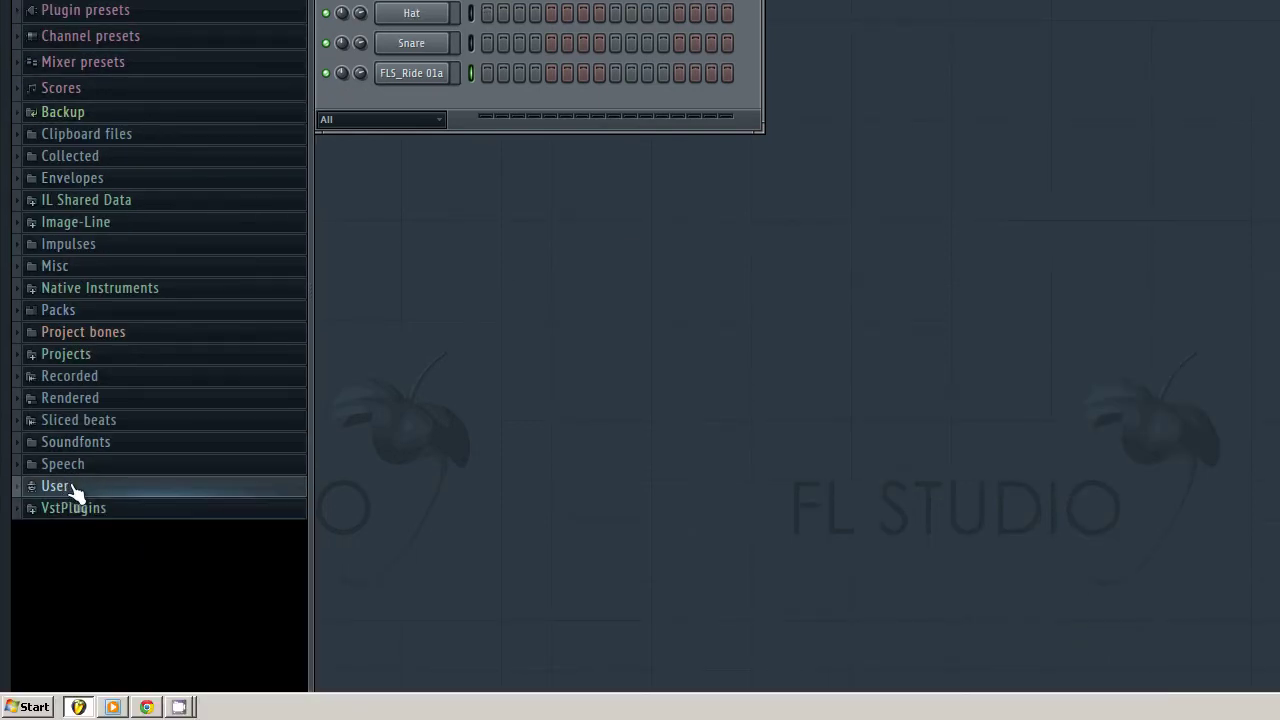
left_click(75, 488)
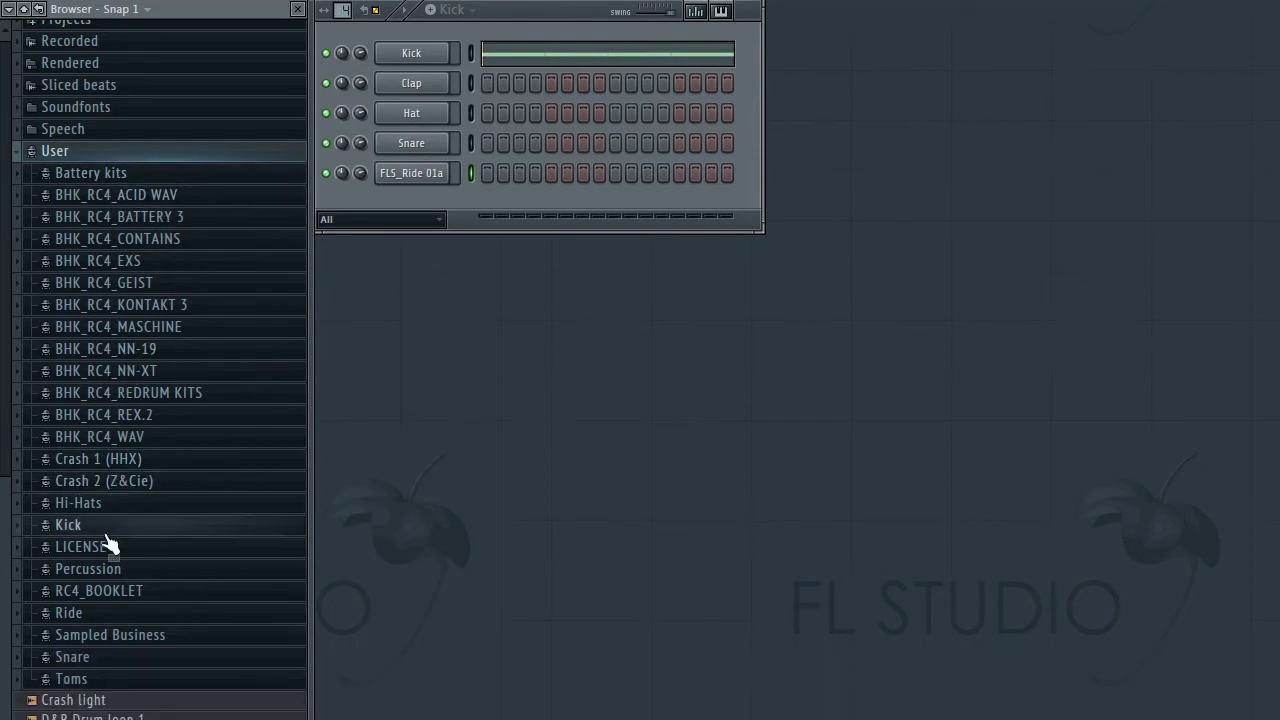
right_click(70, 191)
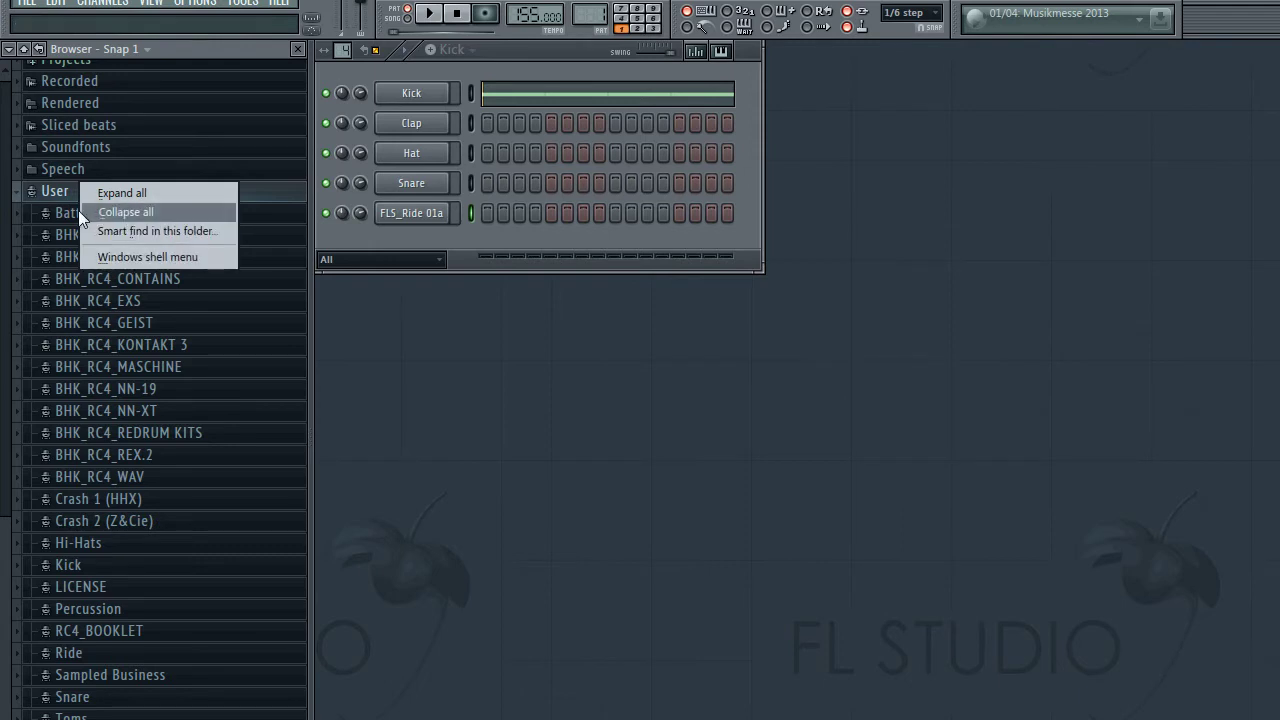
left_click(101, 260)
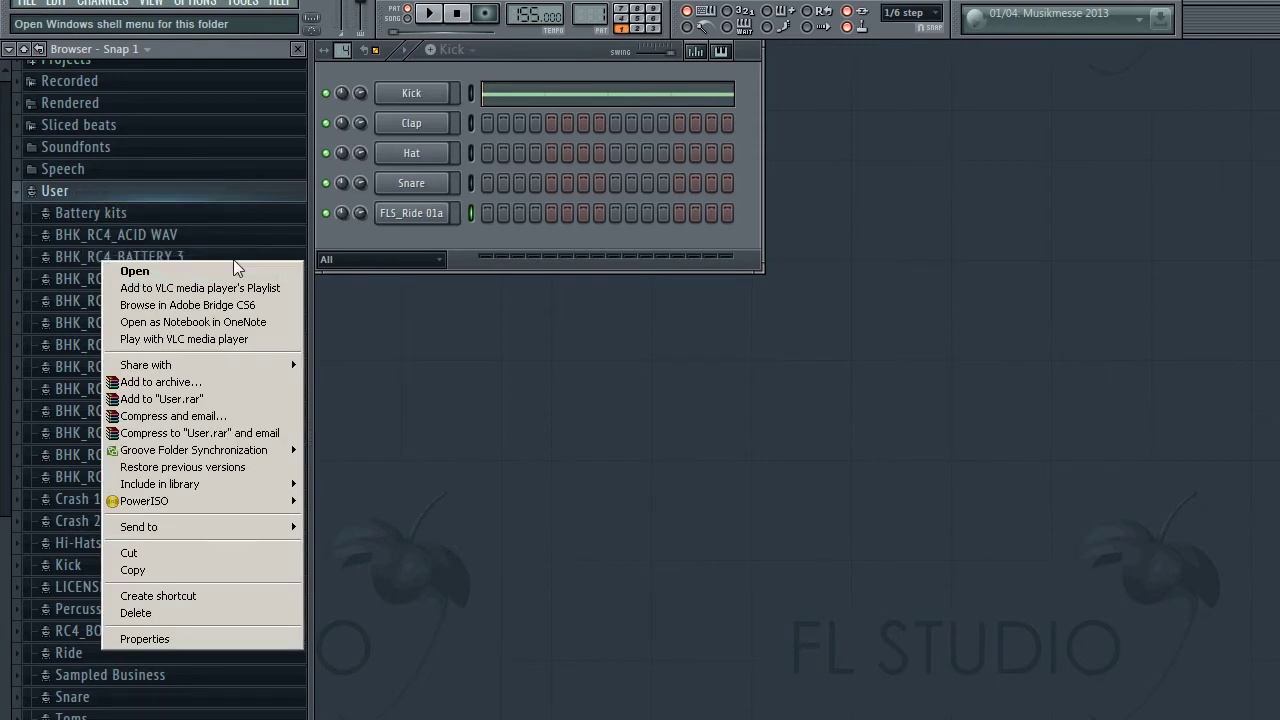
left_click(472, 315)
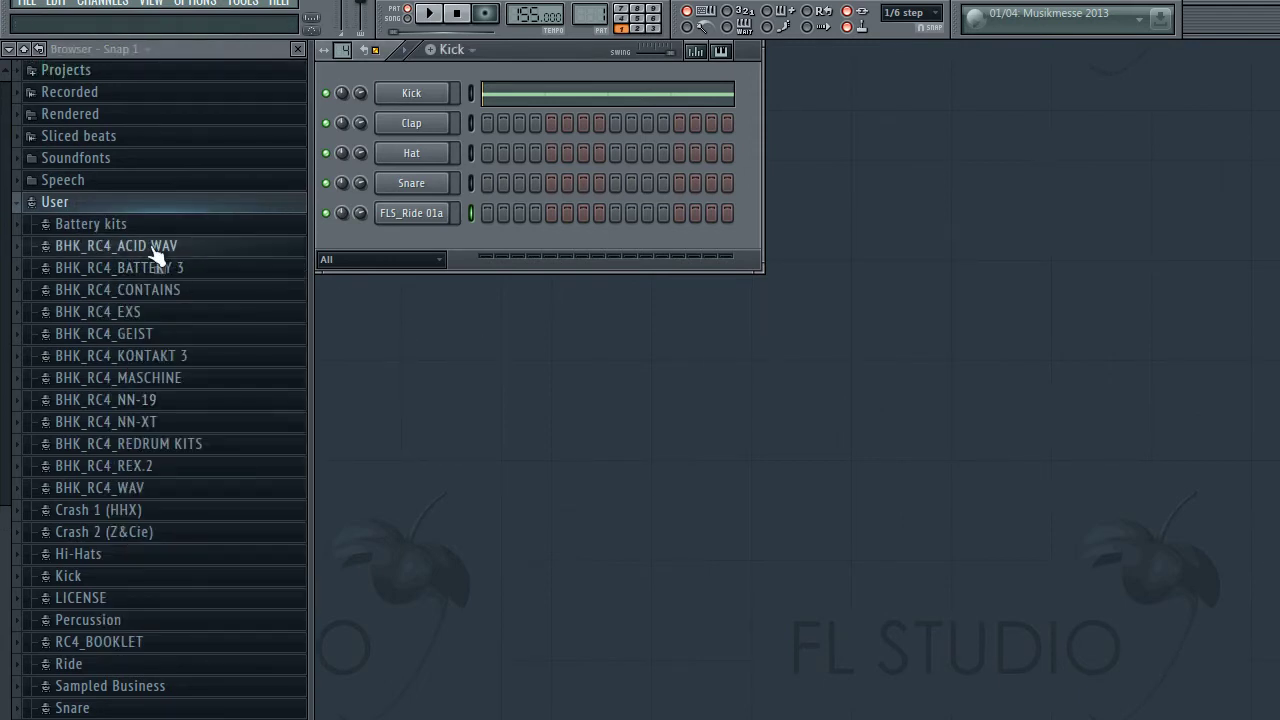
right_click(122, 202)
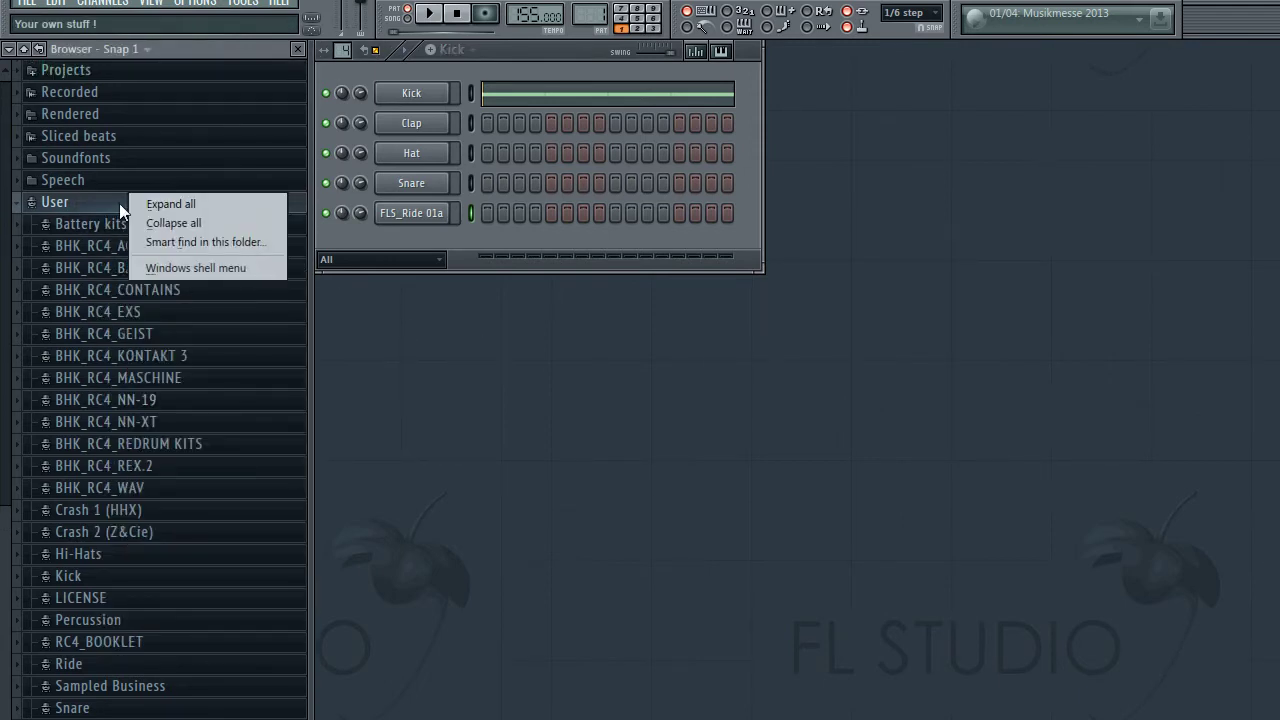
left_click(223, 267)
left_click(257, 279)
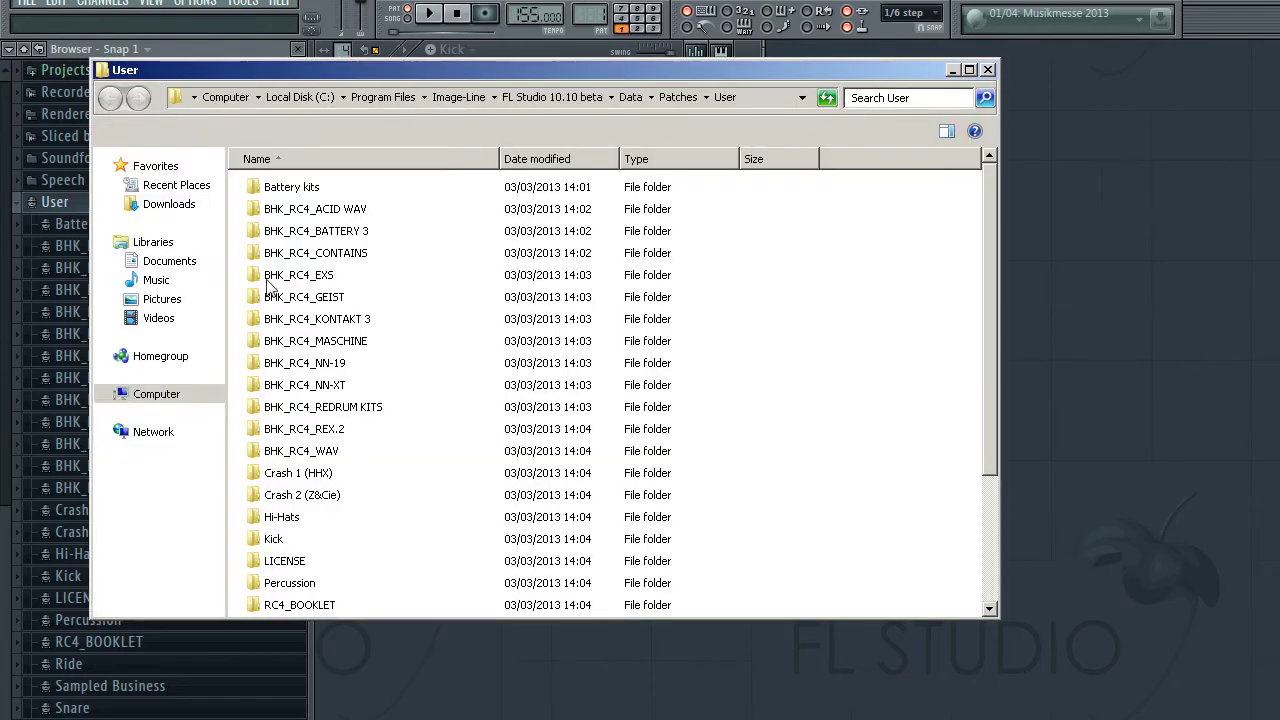
left_click_drag(478, 118, 621, 167)
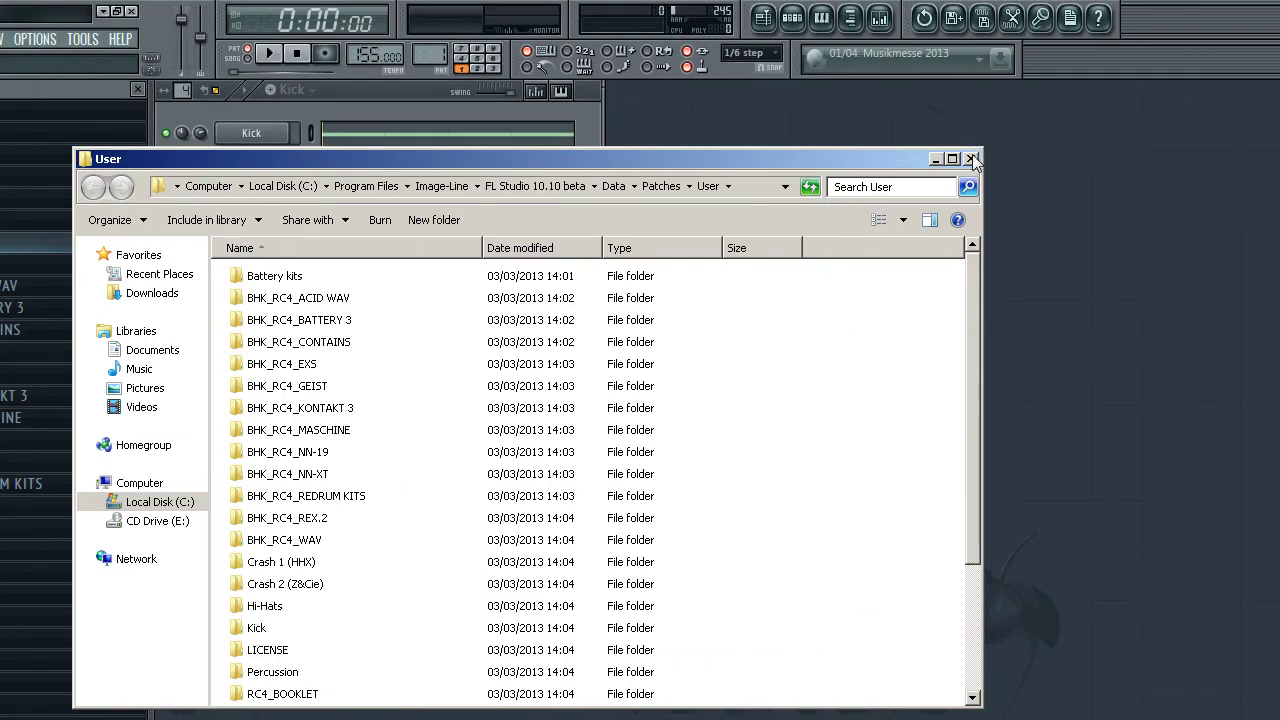
left_click(1091, 157)
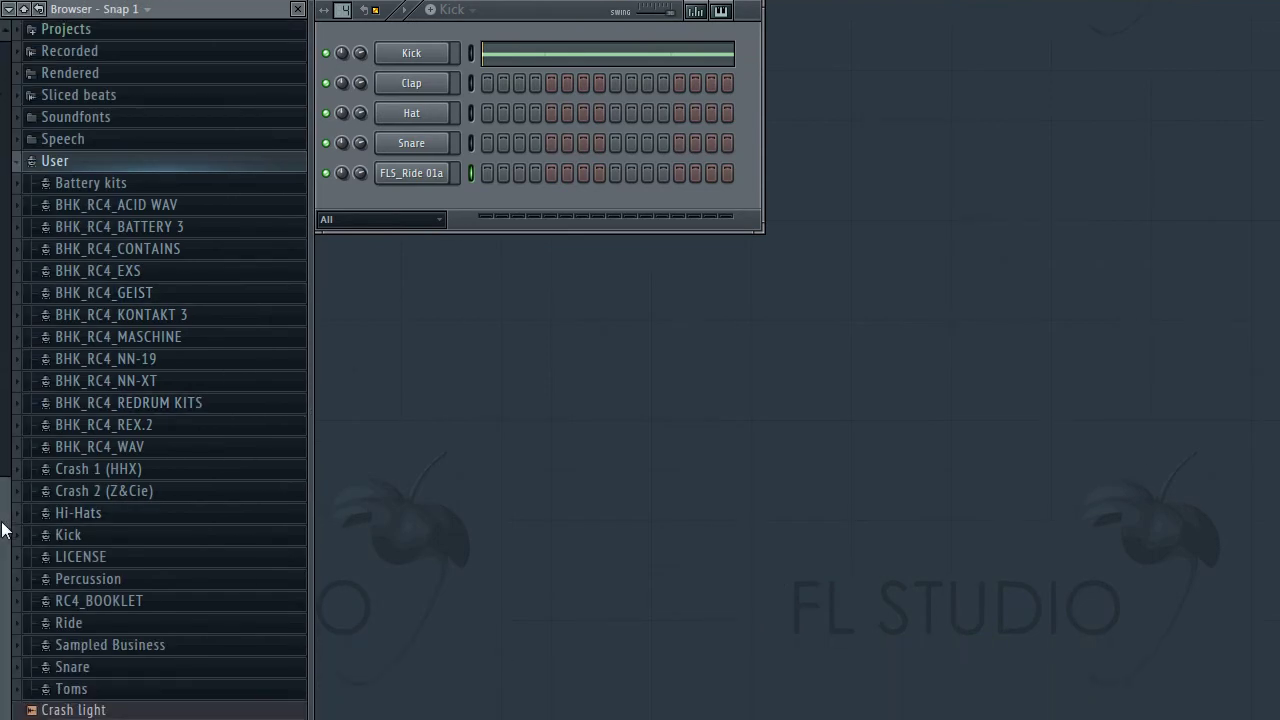
Collapse the User folder and expand Current project > History to list the undo steps.
left_click_drag(3, 530, 20, 390)
left_click(55, 436)
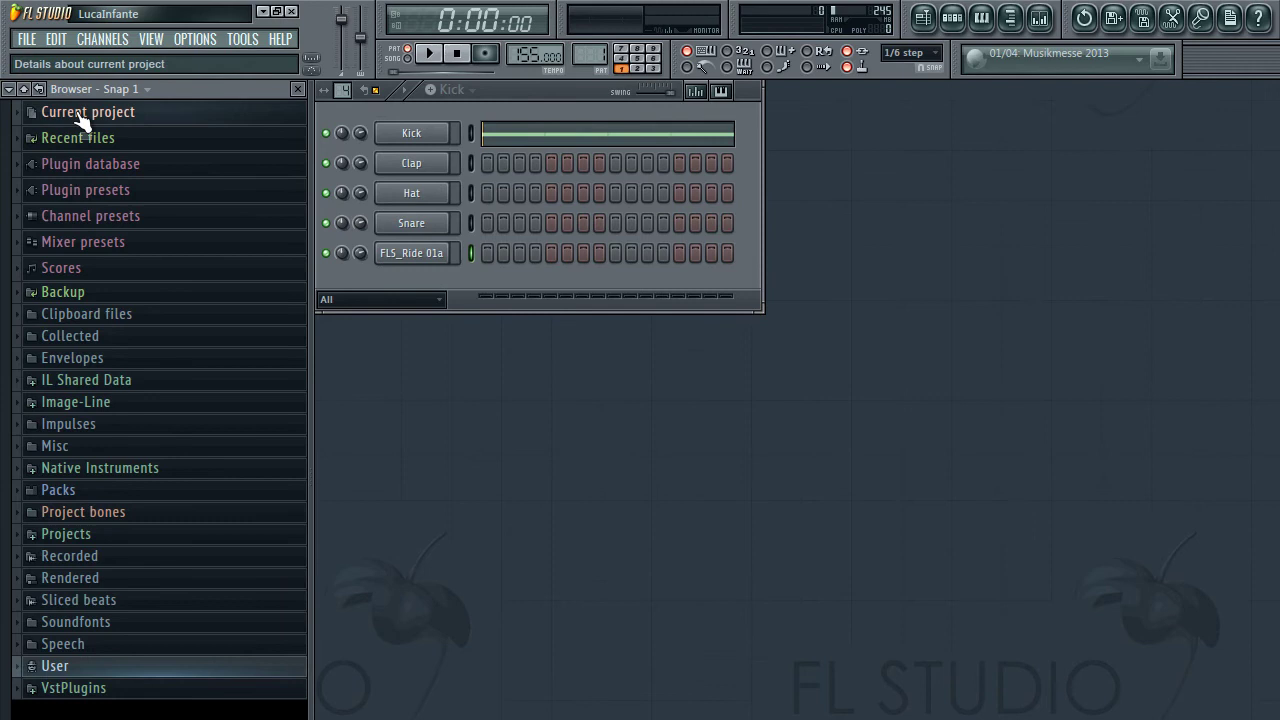
left_click(82, 116)
left_click(97, 143)
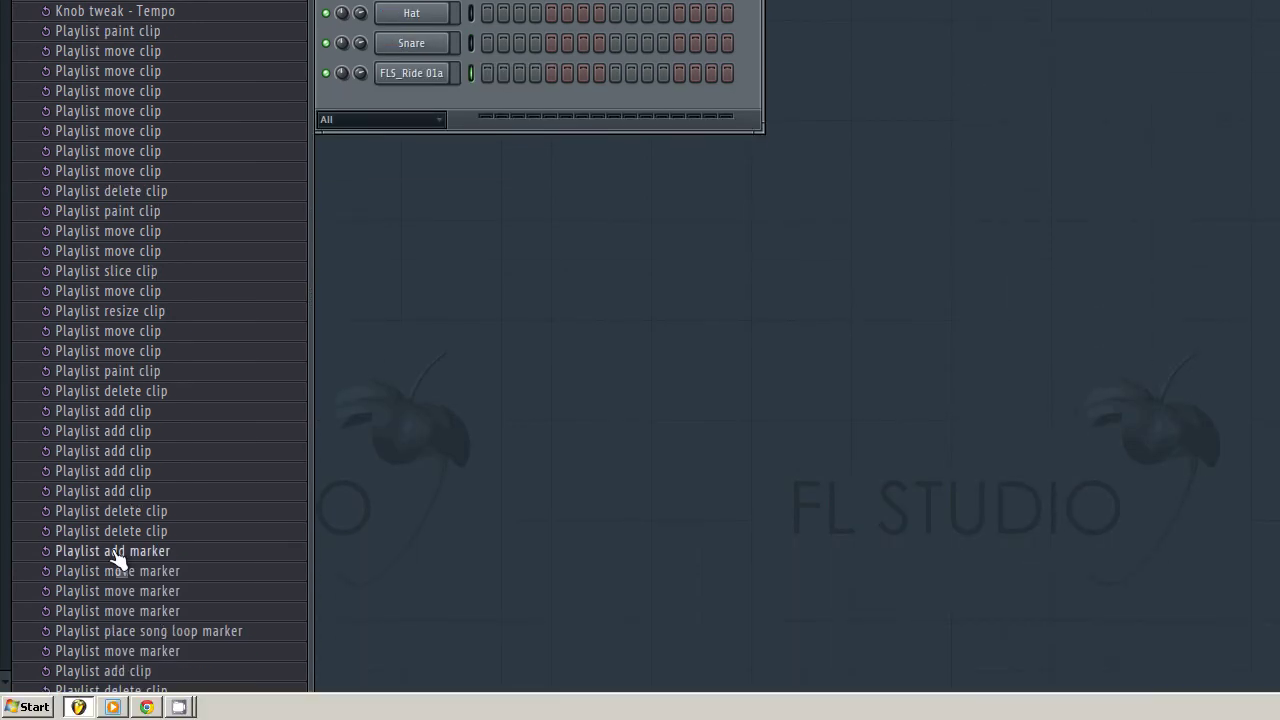
Undo back through the playlist edits to the Knob tweak - Tempo state and fold History away.
left_click(115, 554)
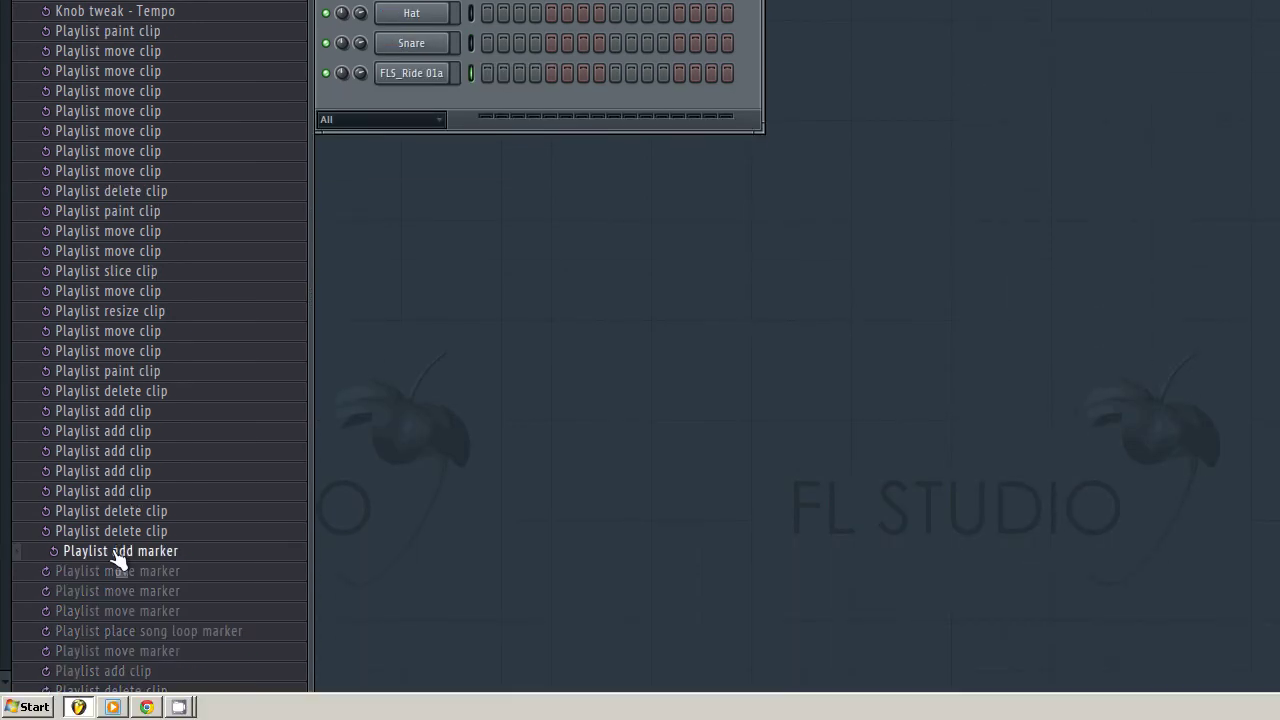
left_click(129, 272)
left_click(125, 210)
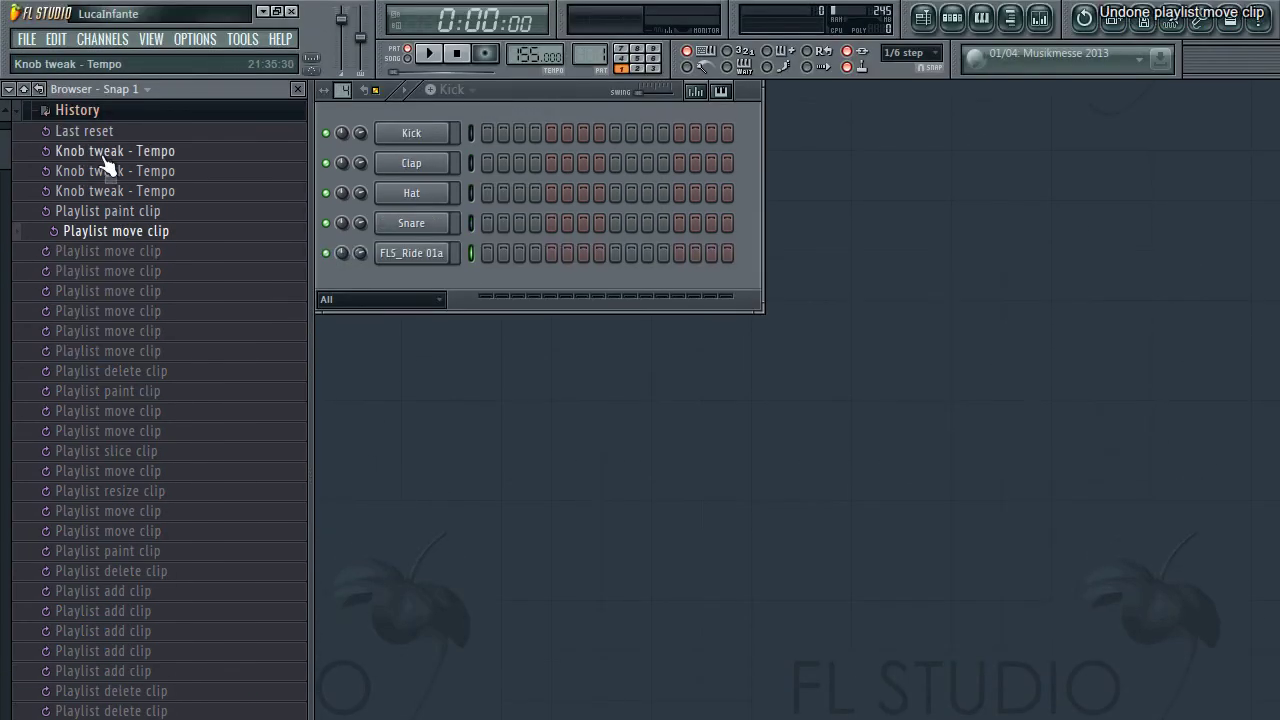
left_click(108, 131)
left_click(88, 93)
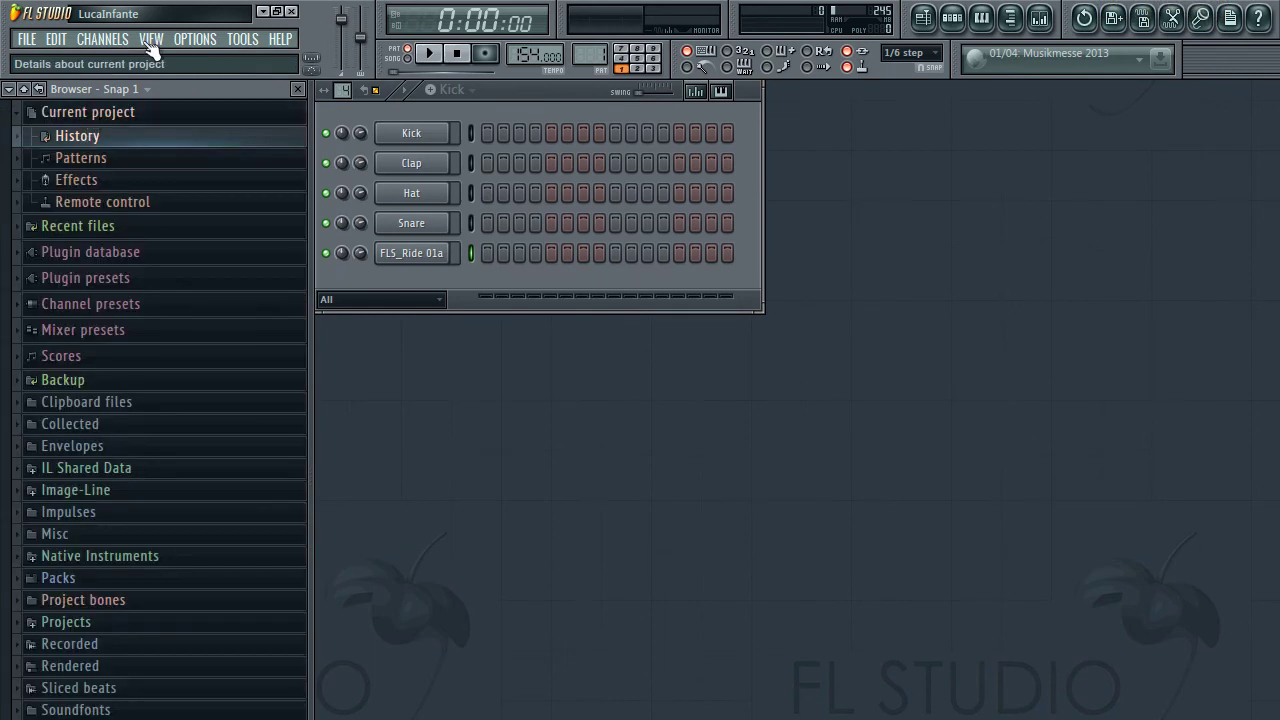
left_click(198, 42)
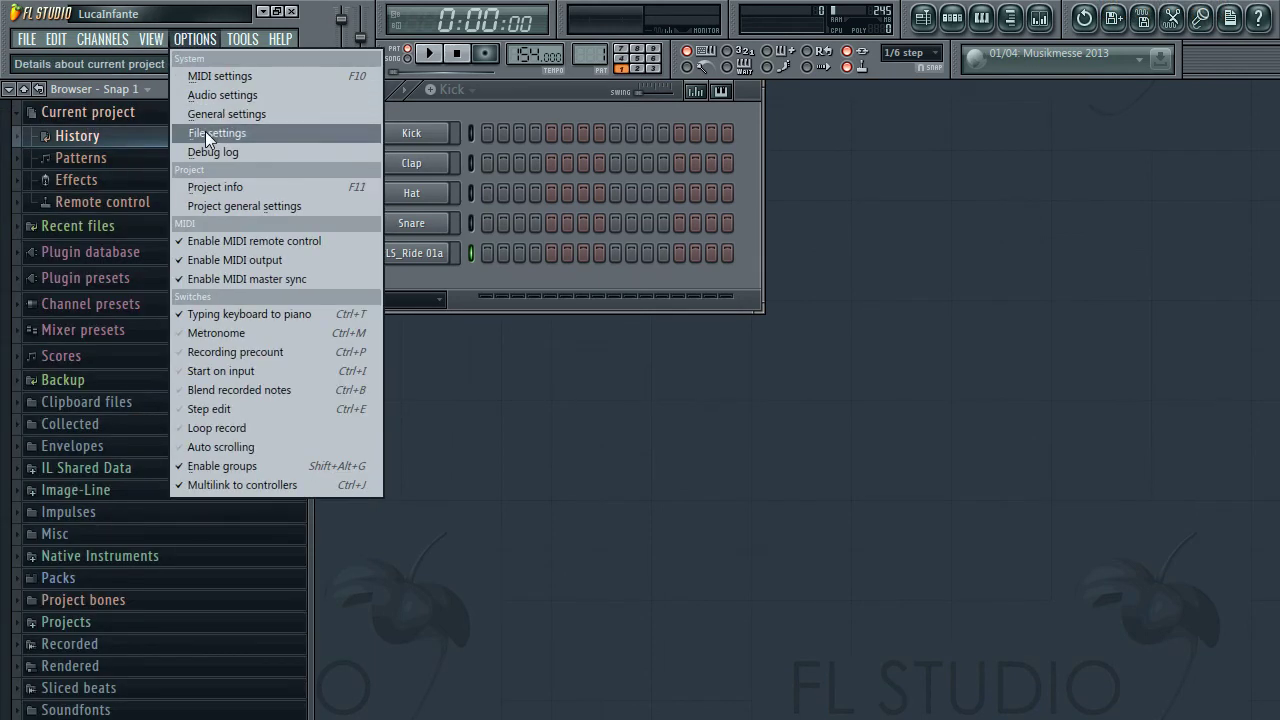
Set Maximum undo levels to 999 on the General page of File settings, then close Settings.
left_click(206, 131)
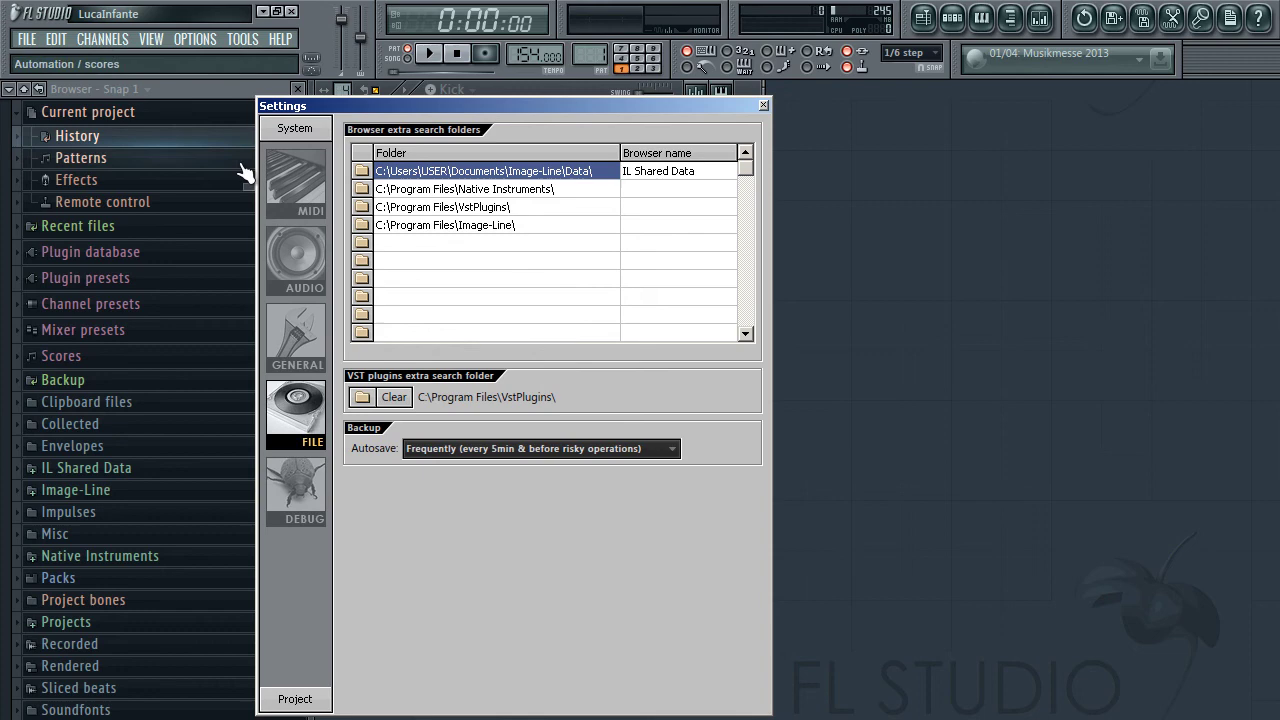
left_click(300, 336)
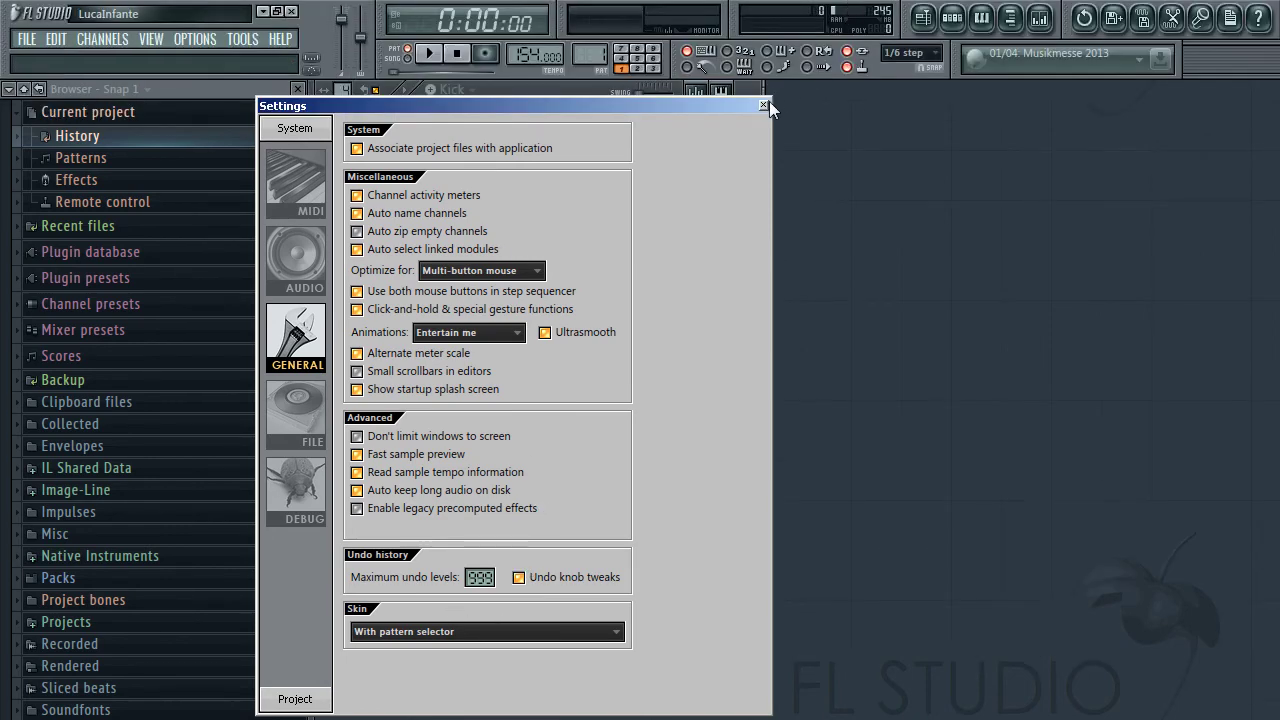
left_click(763, 105)
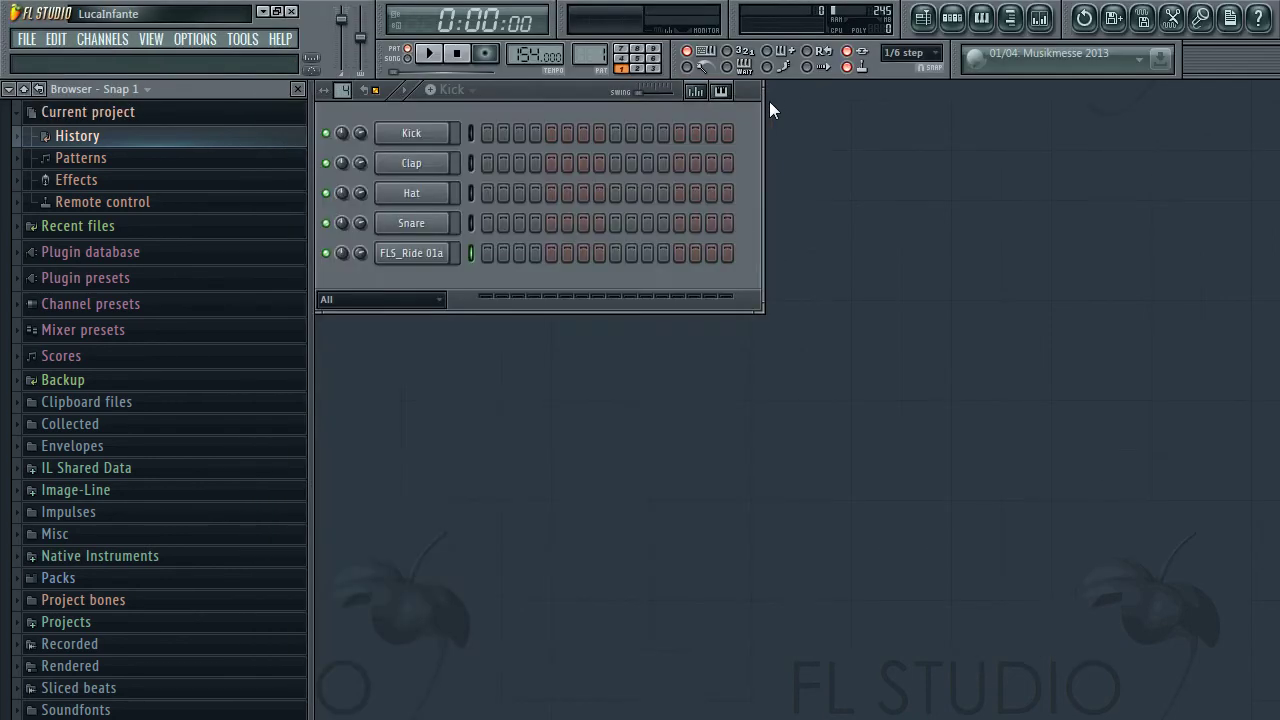
Collapse History, and briefly expand Scores and Projects and the FILE menu before folding them back.
left_click(60, 135)
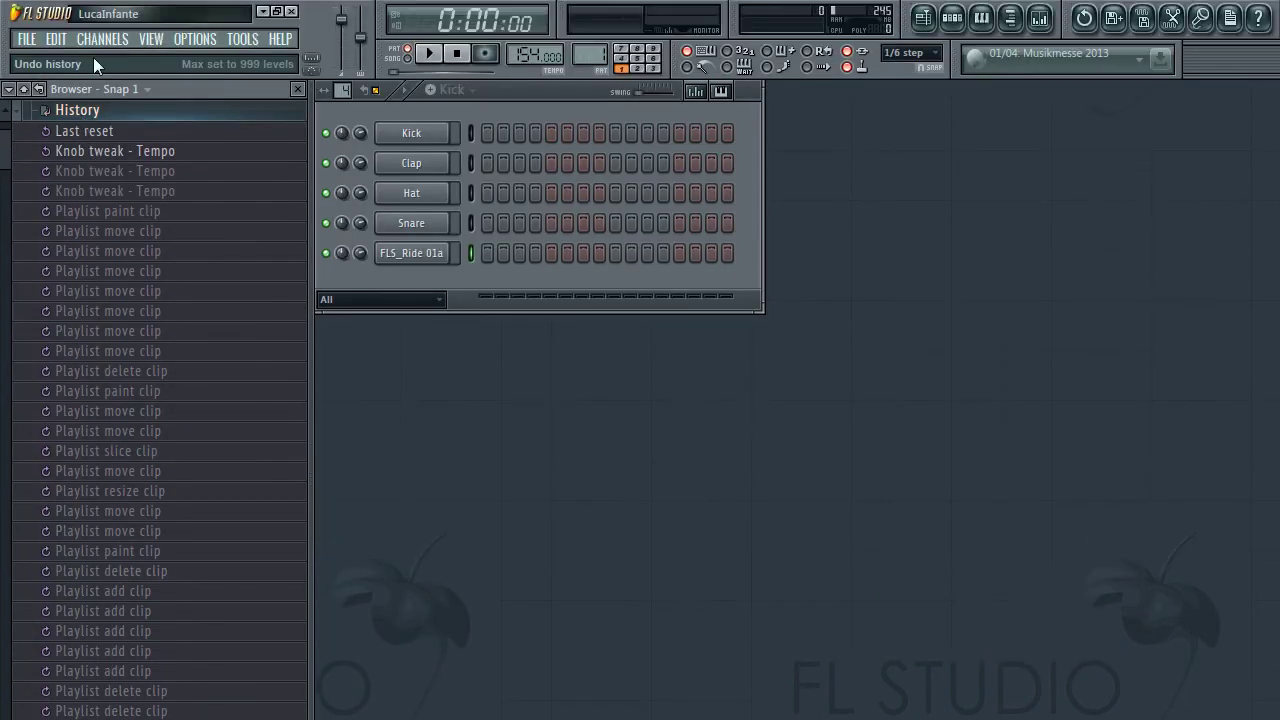
left_click(84, 112)
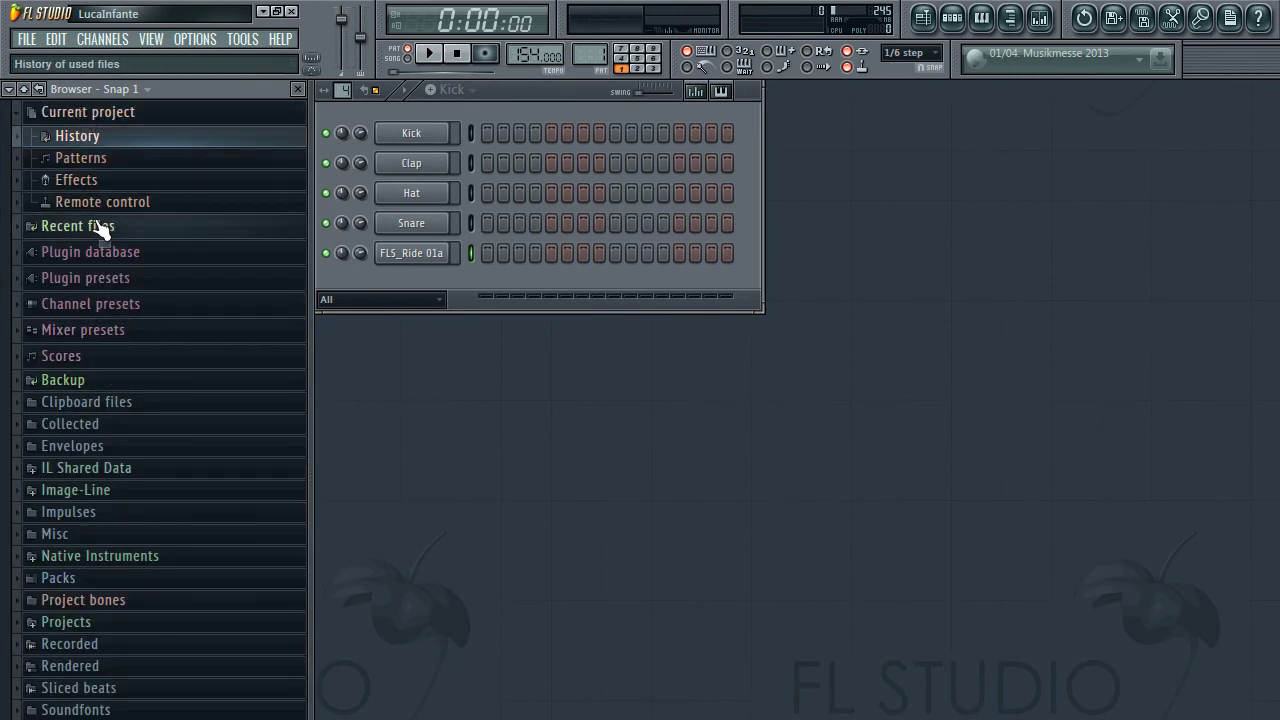
left_click(61, 356)
left_click(100, 360)
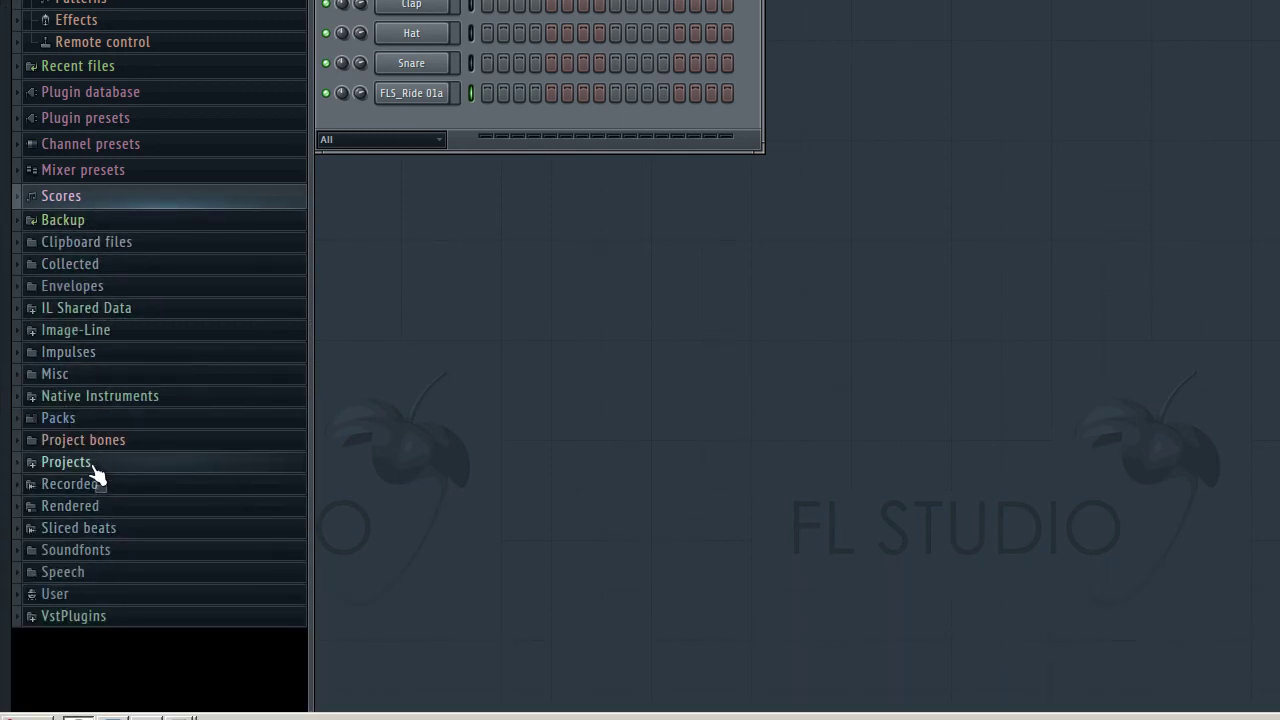
left_click(90, 622)
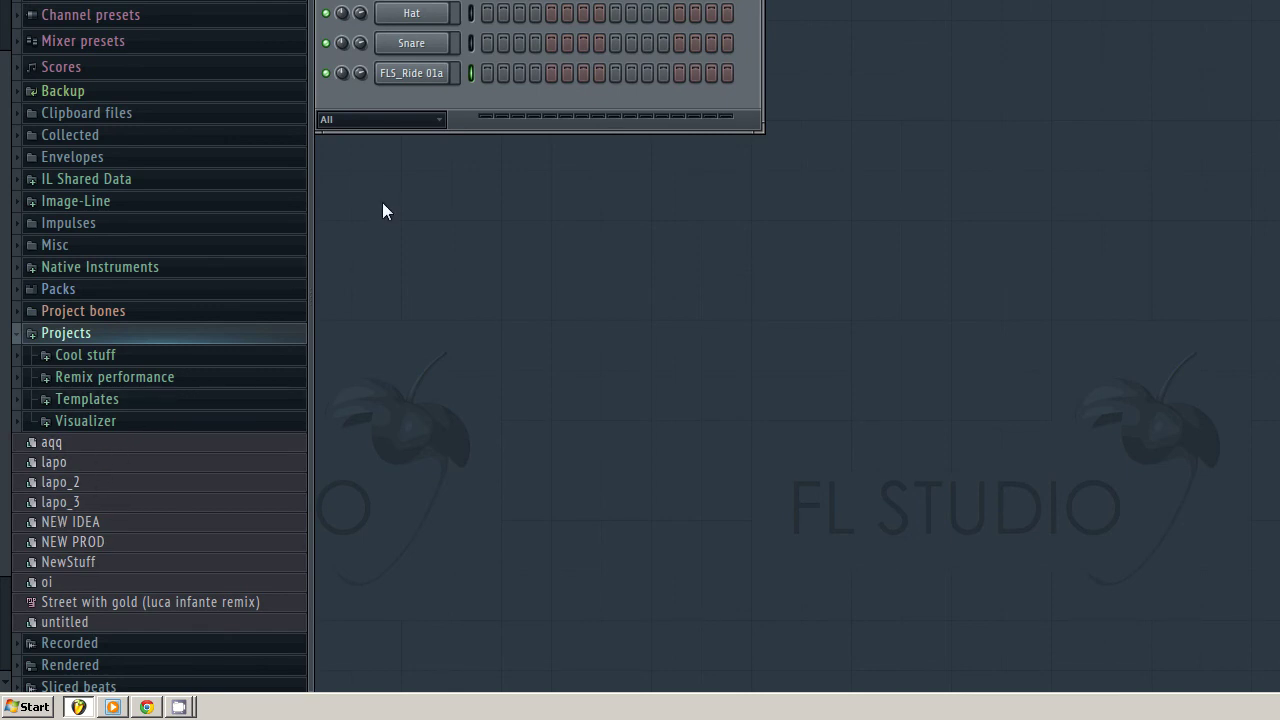
left_click(27, 40)
left_click(27, 40)
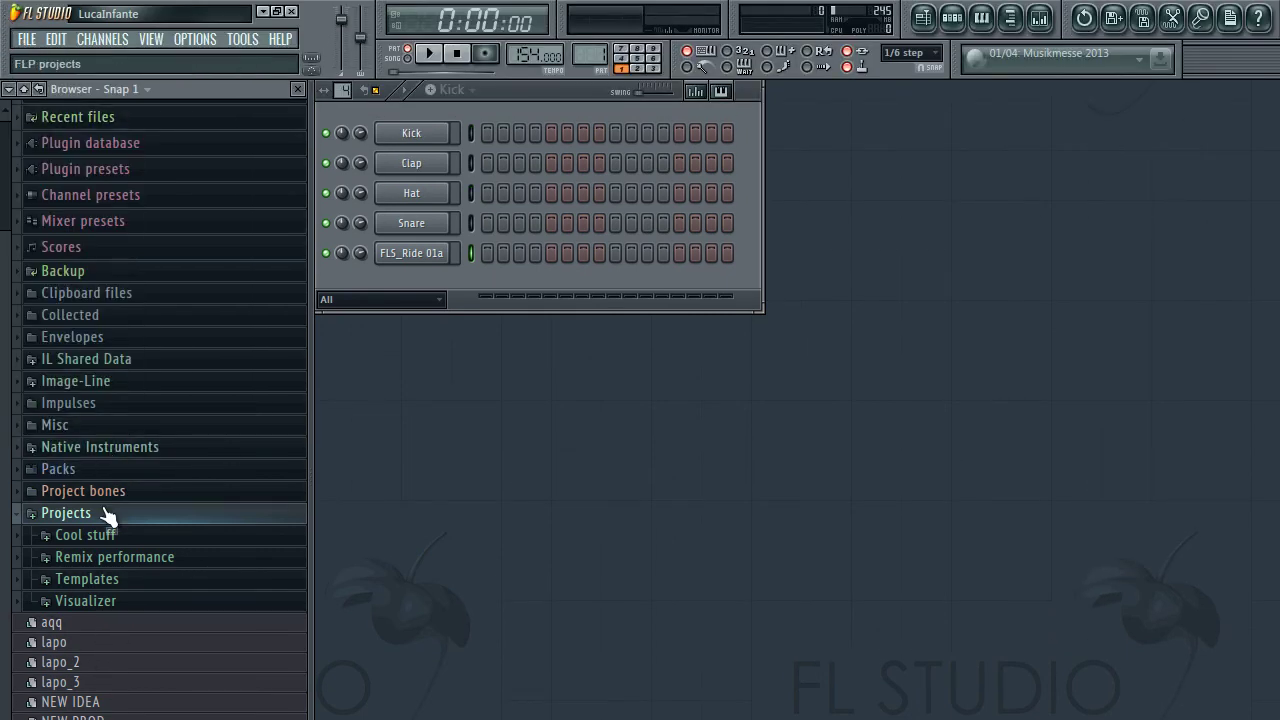
left_click(33, 513)
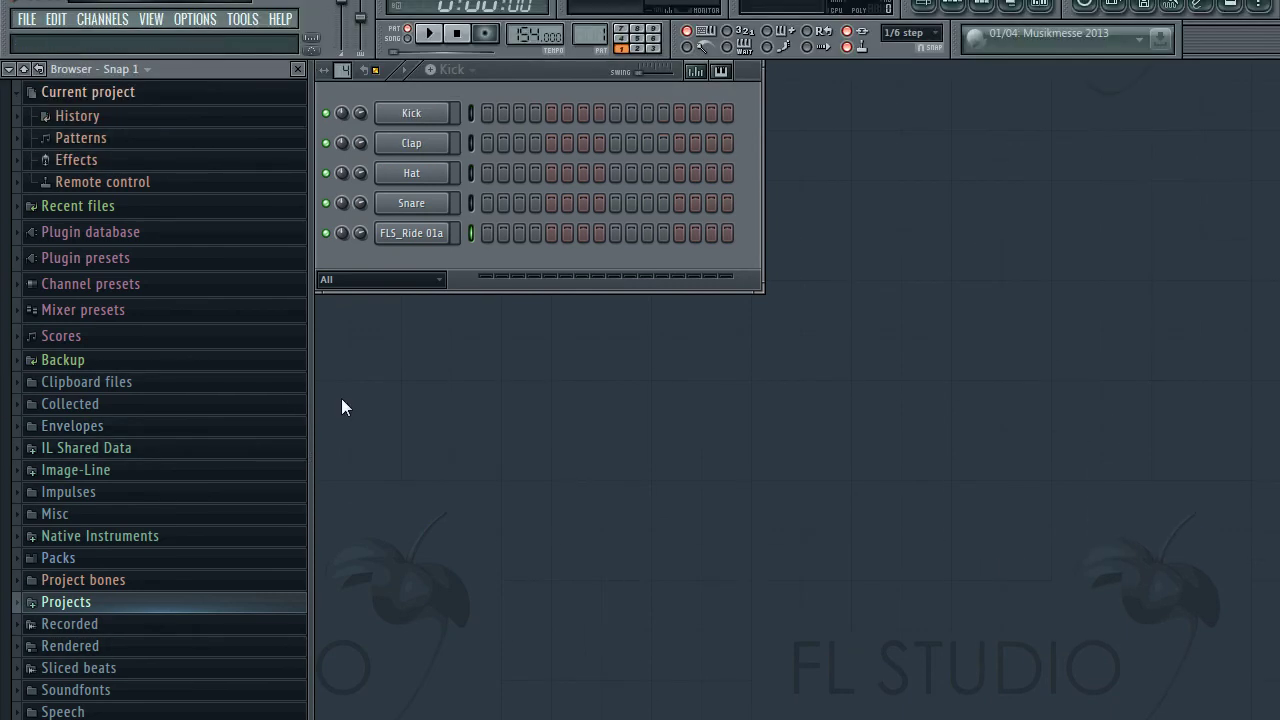
Close the Browser panel with its X, leaving the five-channel Channel Rack on its own.
left_click(297, 69)
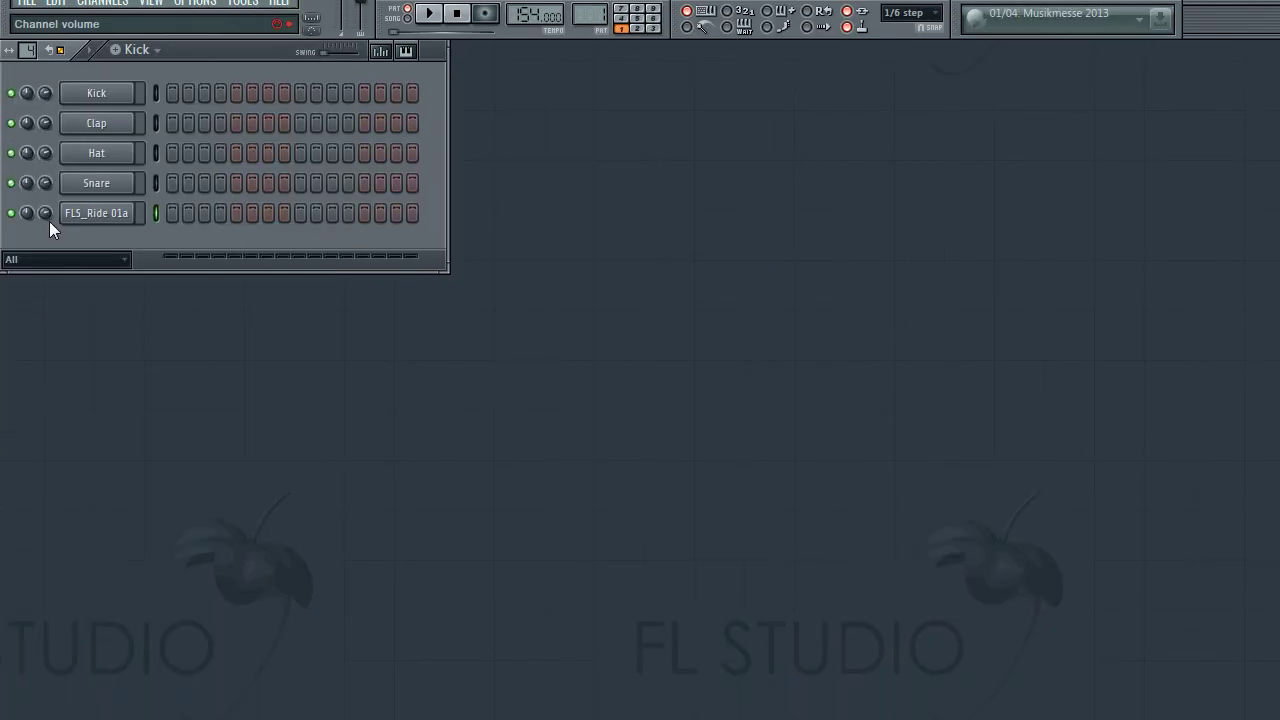